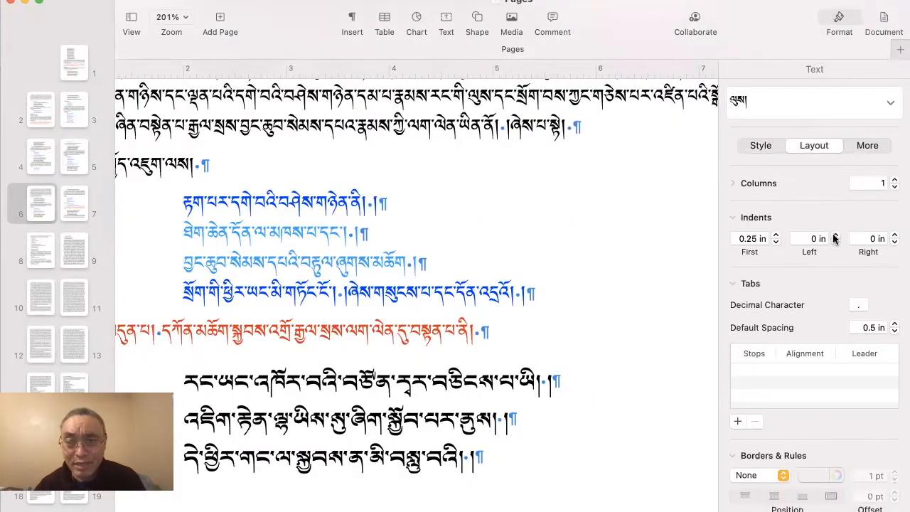
- Try a 0.25 in left indent on the body-style paragraph
click(834, 236)
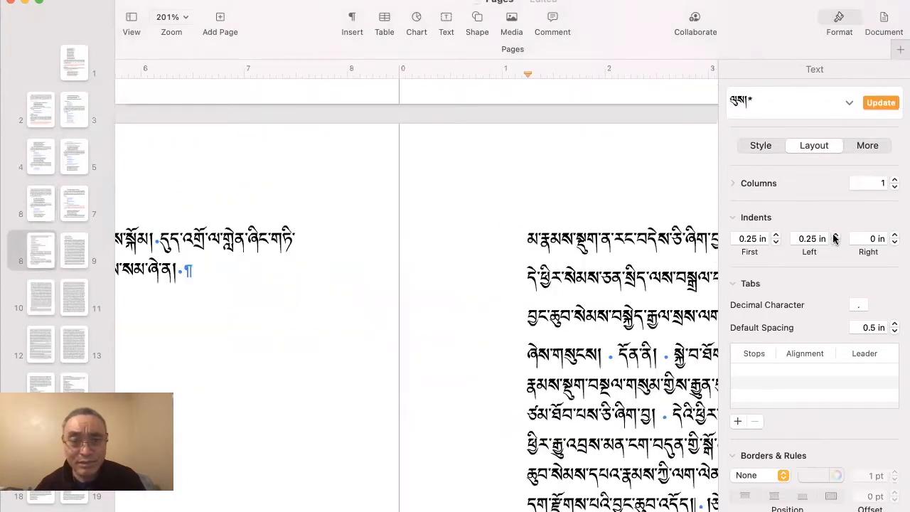
click(834, 246)
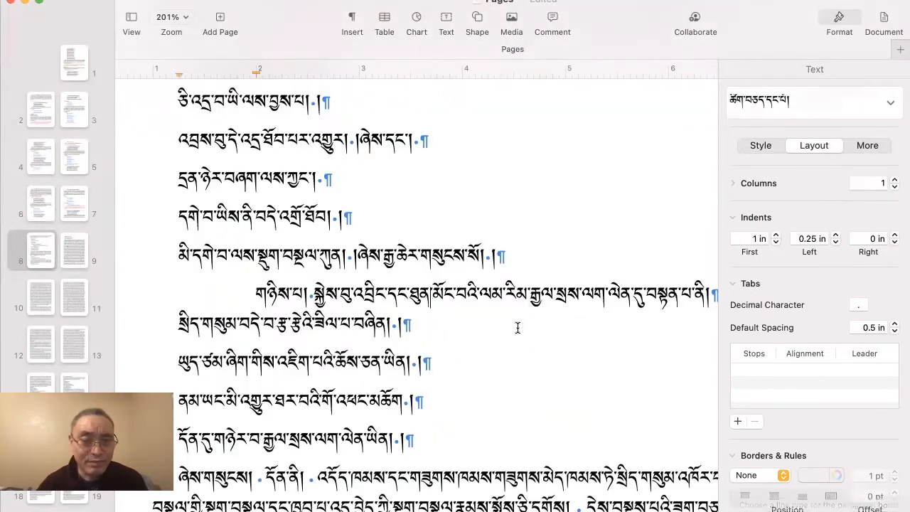
- Set the page 8 heading beginning གཉིས་པ། to a 1.25 in left indent and a 1.5 in right indent
scroll(518, 326, down, 3)
scroll(517, 327, right, 2)
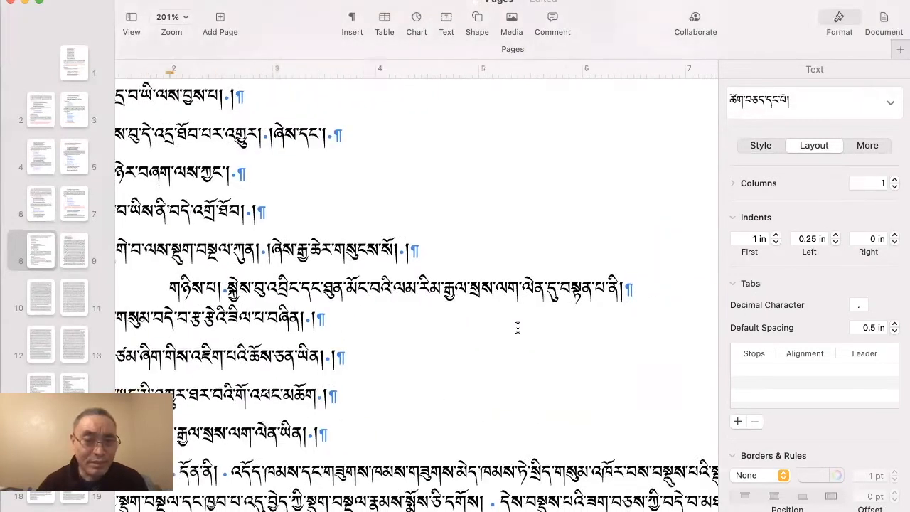
scroll(517, 242, up, 1)
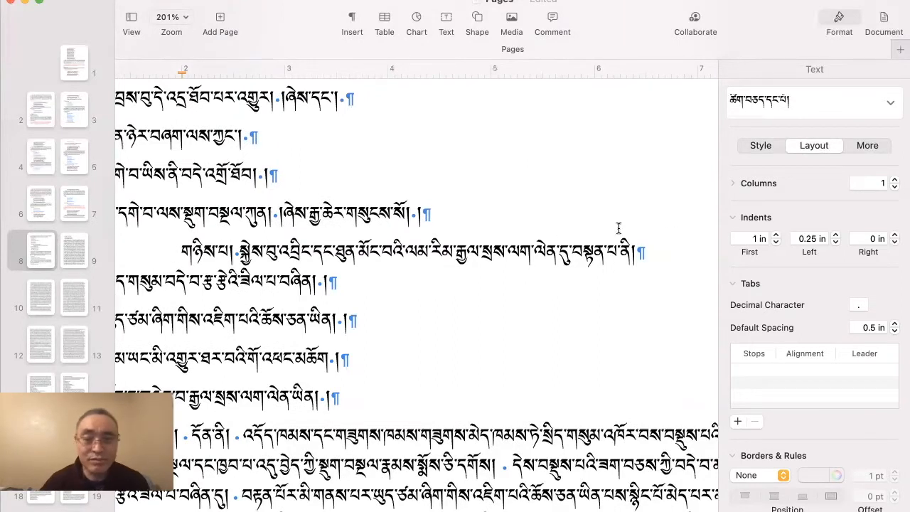
key(super+z)
scroll(507, 253, left, 2)
scroll(507, 254, down, 1)
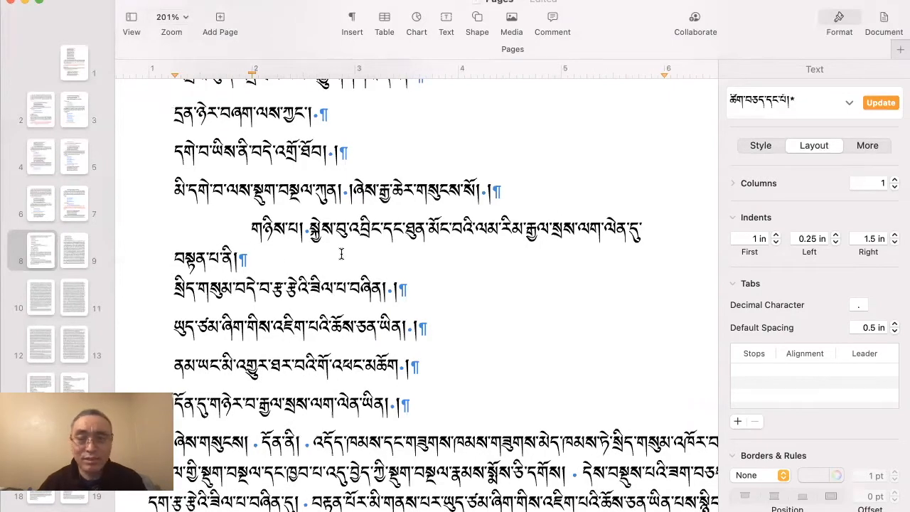
click(836, 236)
click(835, 236)
click(836, 236)
click(836, 236)
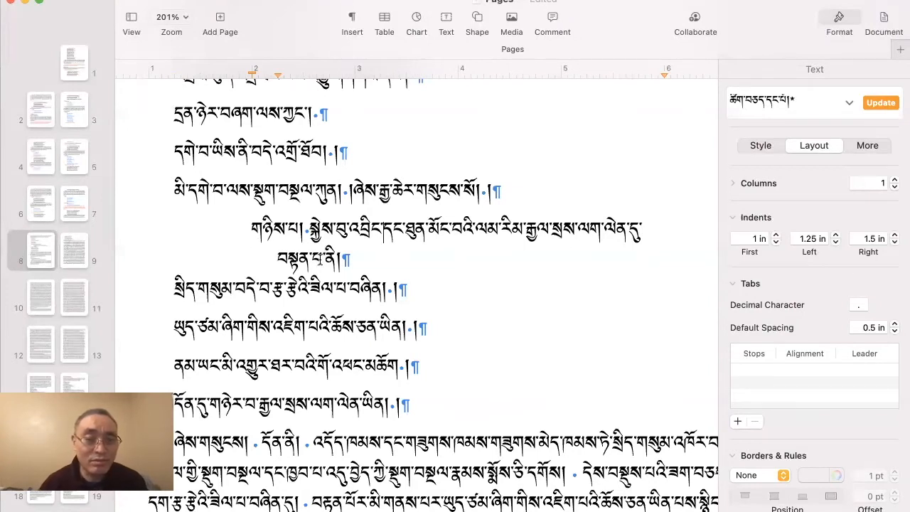
- Merge the following line beginning སྲིད་གསུམ into the indented heading paragraph and insert a space between the two texts
click(175, 289)
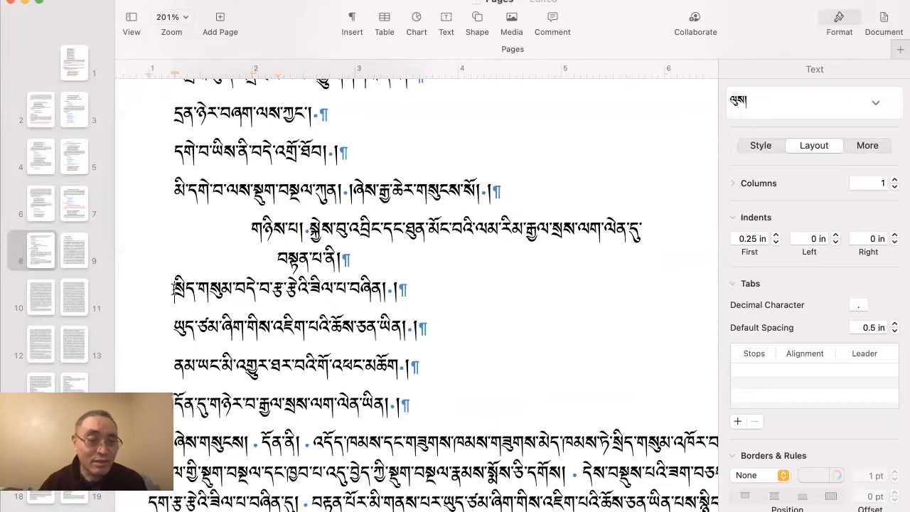
key(BackSpace)
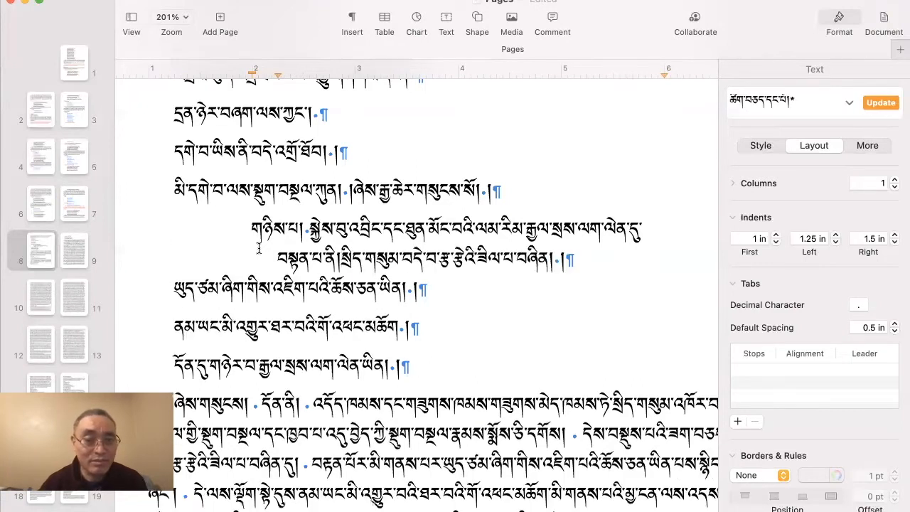
click(342, 260)
text(།)
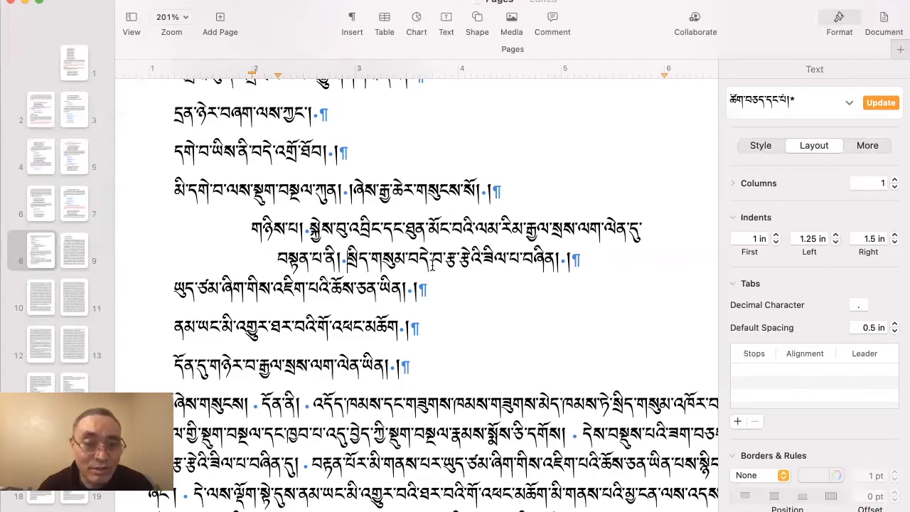
- Examine the spacing between the headings, root verses and commentary paragraphs across the first pages
scroll(380, 285, up, 2)
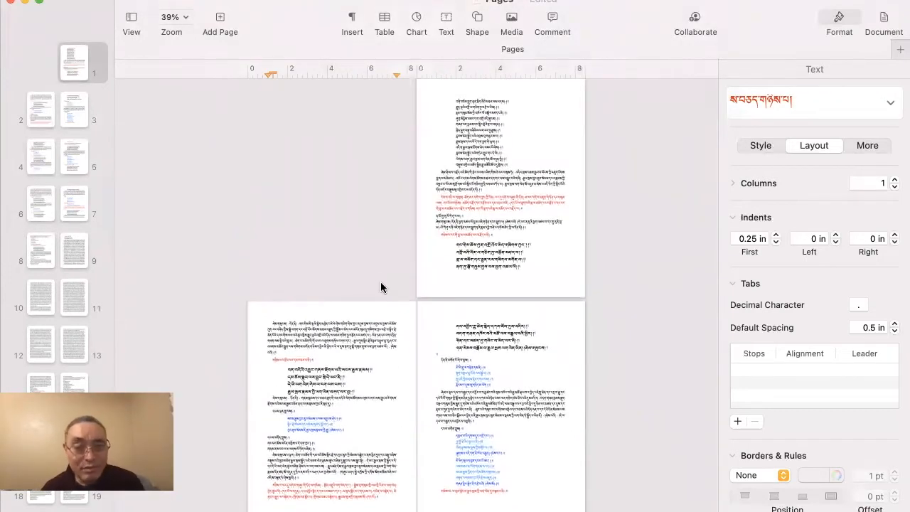
scroll(380, 281, up, 5)
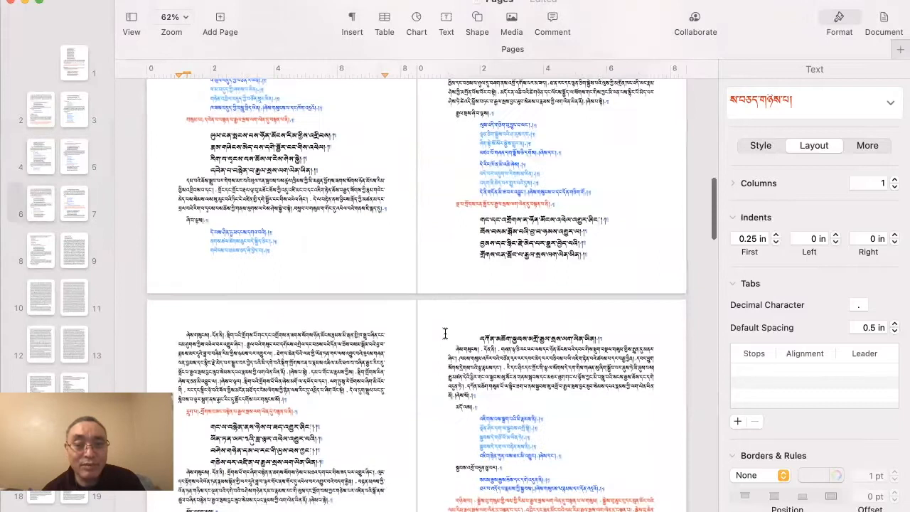
scroll(445, 333, up, 5)
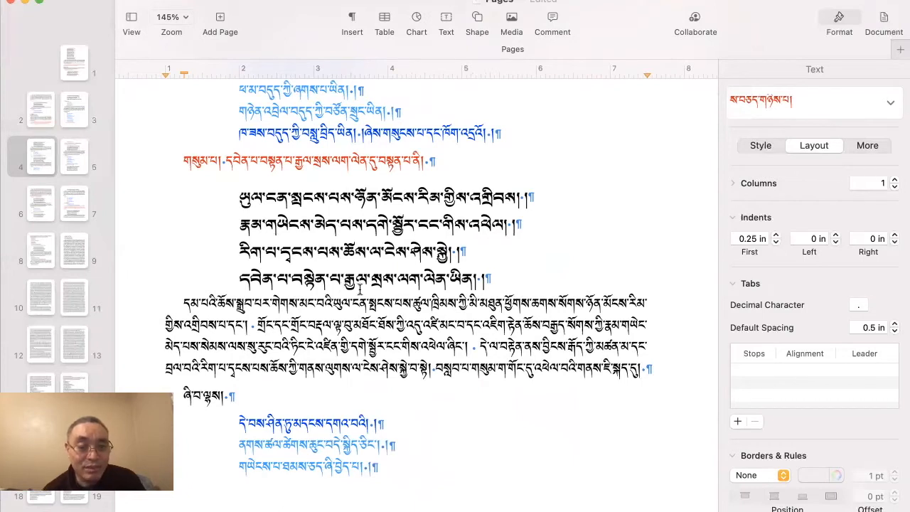
scroll(346, 279, down, 5)
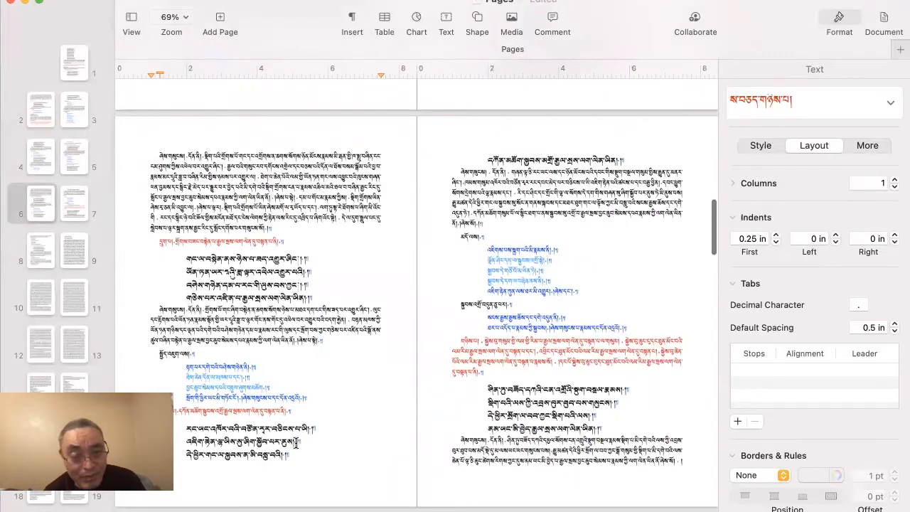
scroll(308, 441, down, 2)
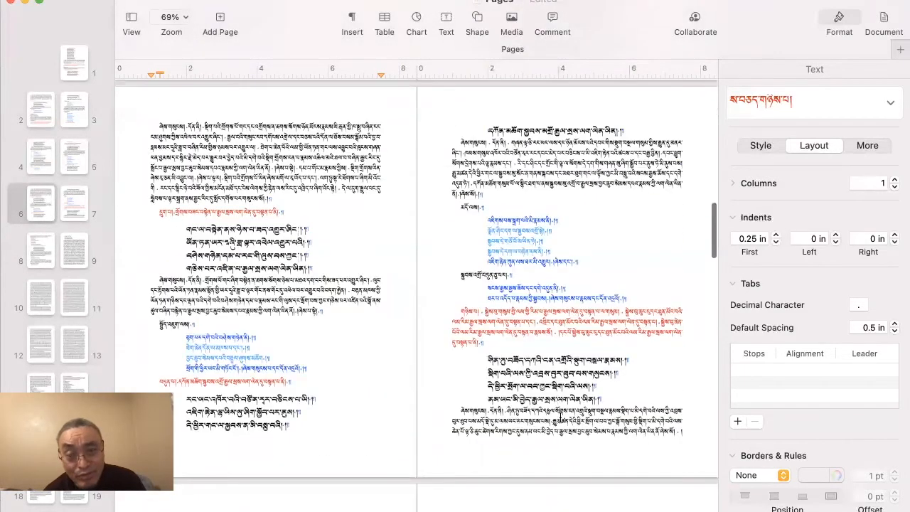
scroll(557, 387, up, 5)
scroll(557, 387, up, 5)
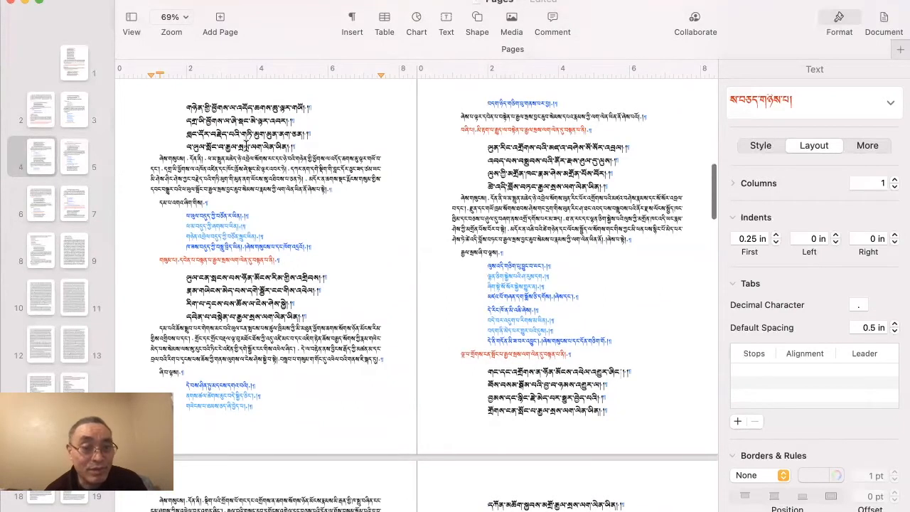
- Set the after-paragraph spacing of the last root-verse line on page 4 to 18 pt and update its paragraph style
scroll(246, 145, up, 5)
click(232, 188)
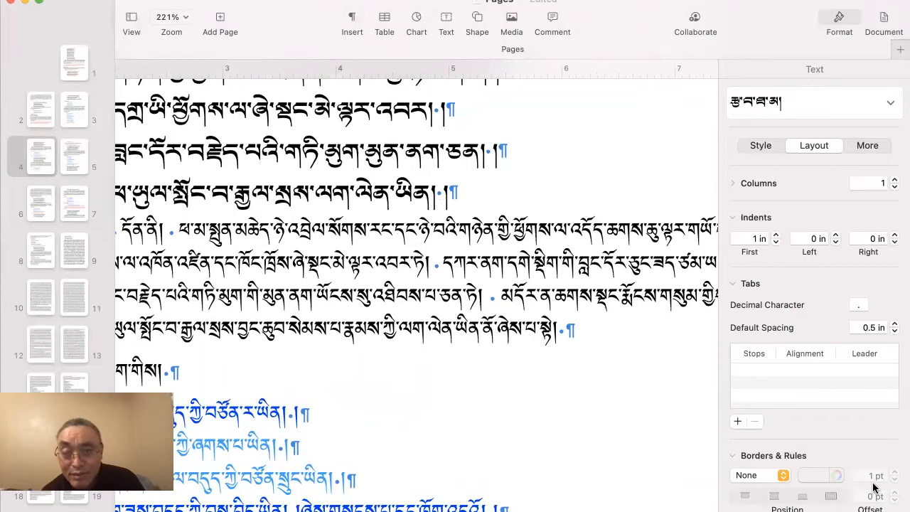
click(759, 146)
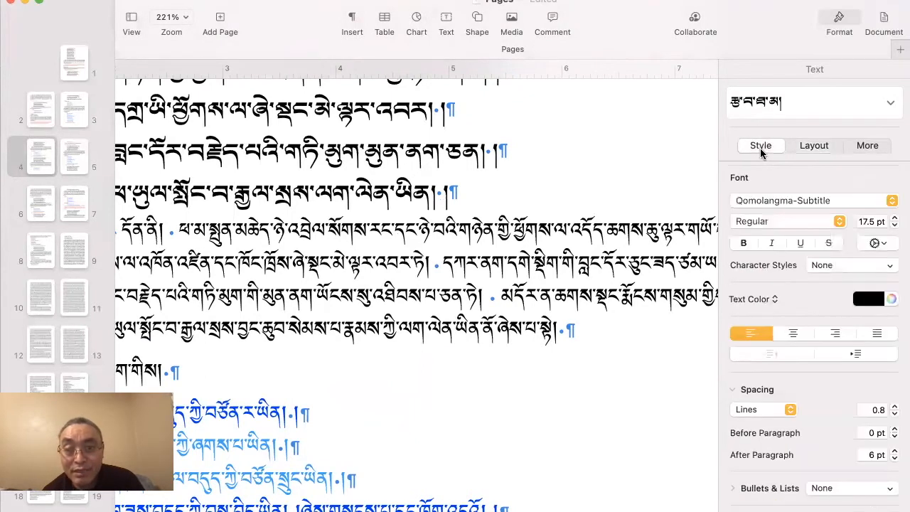
click(894, 451)
click(894, 452)
click(893, 451)
click(894, 451)
click(894, 451)
click(893, 451)
click(894, 451)
click(894, 451)
click(894, 451)
click(894, 451)
click(893, 451)
click(894, 452)
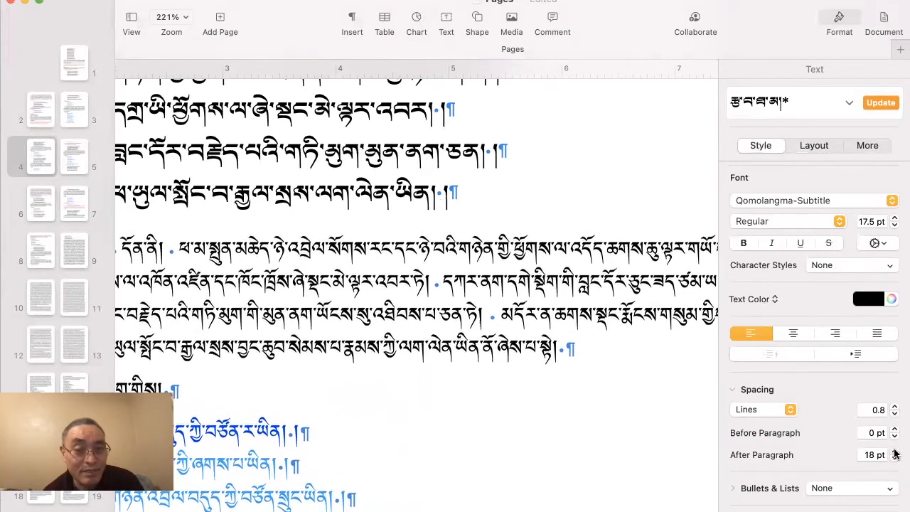
click(882, 106)
- Change the commentary paragraph below the page 5 verse to the Microsoft Himalaya font and update its body paragraph style
scroll(369, 276, down, 2)
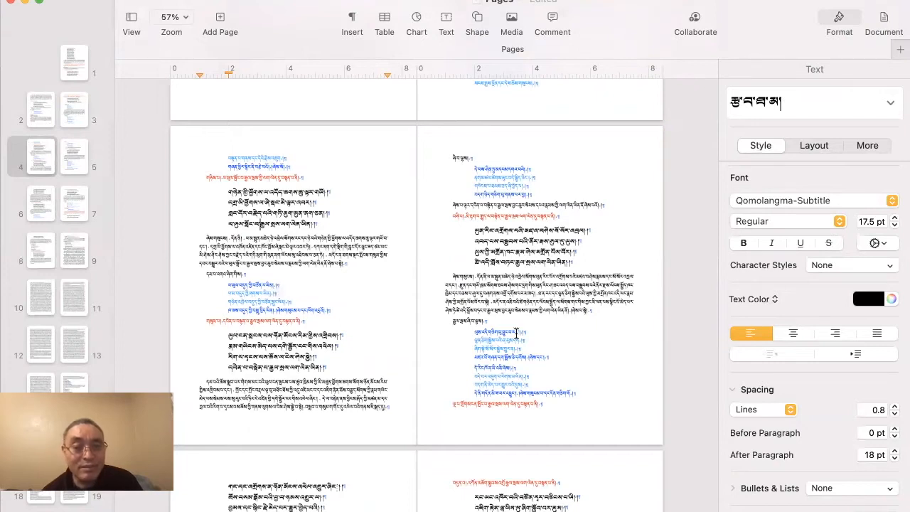
scroll(515, 332, down, 5)
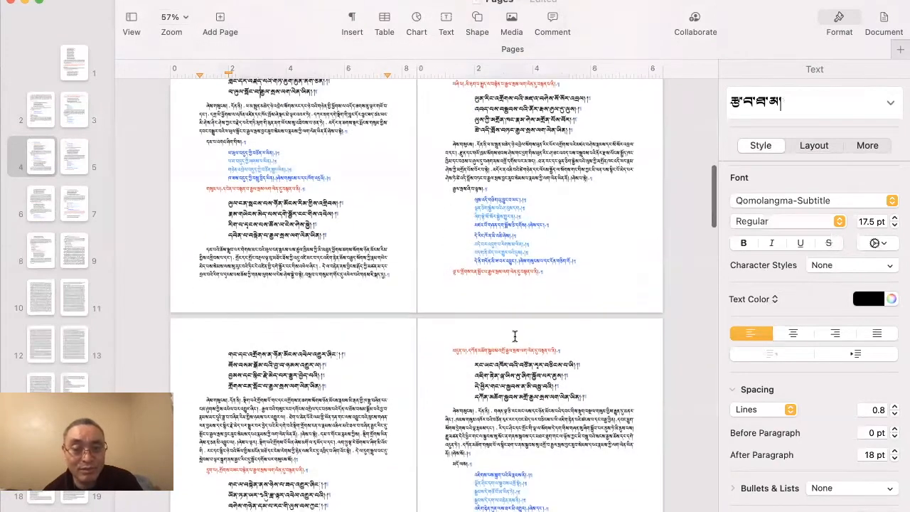
scroll(314, 383, up, 5)
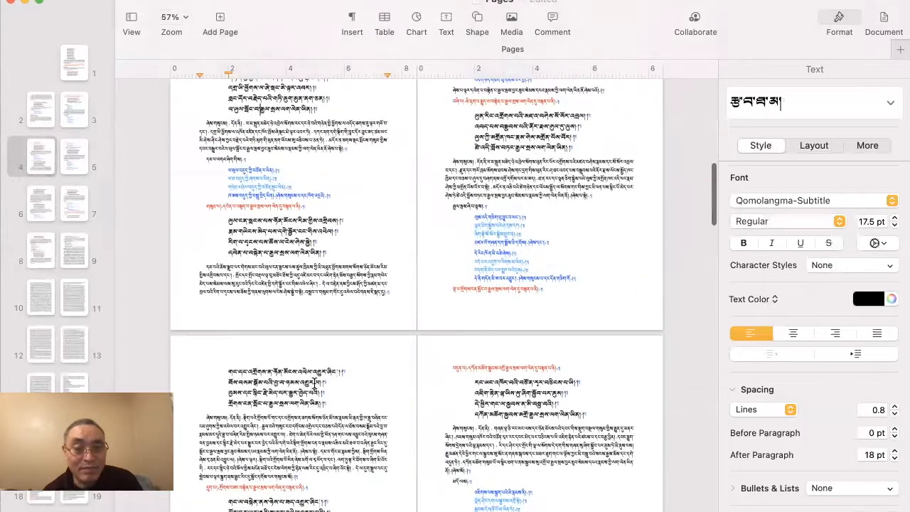
scroll(284, 258, up, 3)
scroll(287, 259, up, 5)
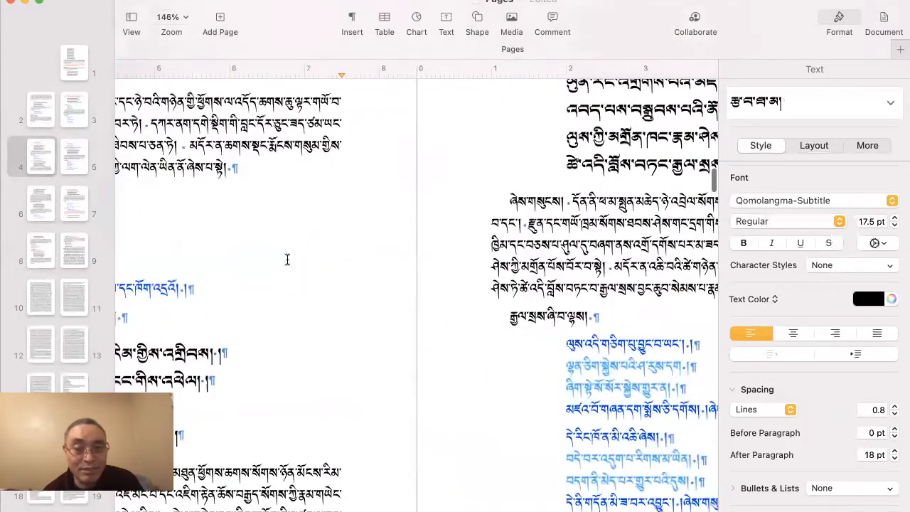
scroll(287, 259, right, 8)
click(193, 229)
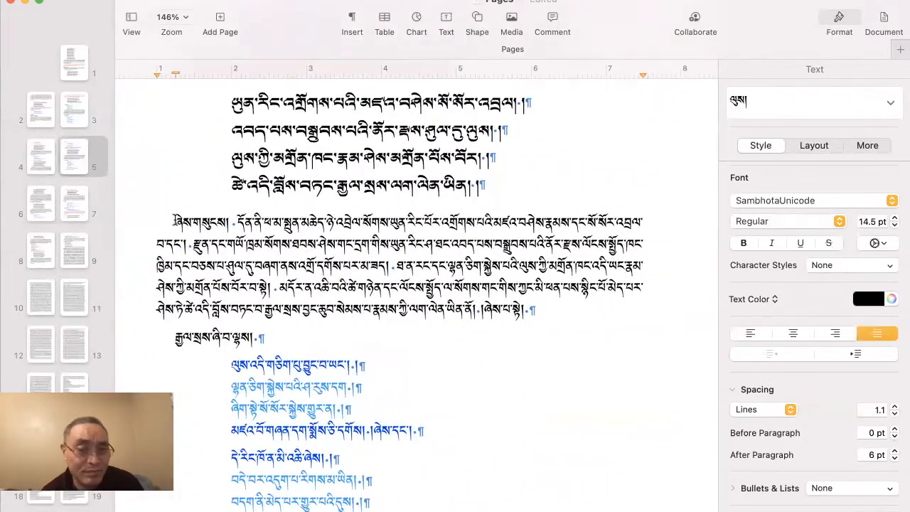
drag(192, 230, 531, 306)
key(alt+super+v)
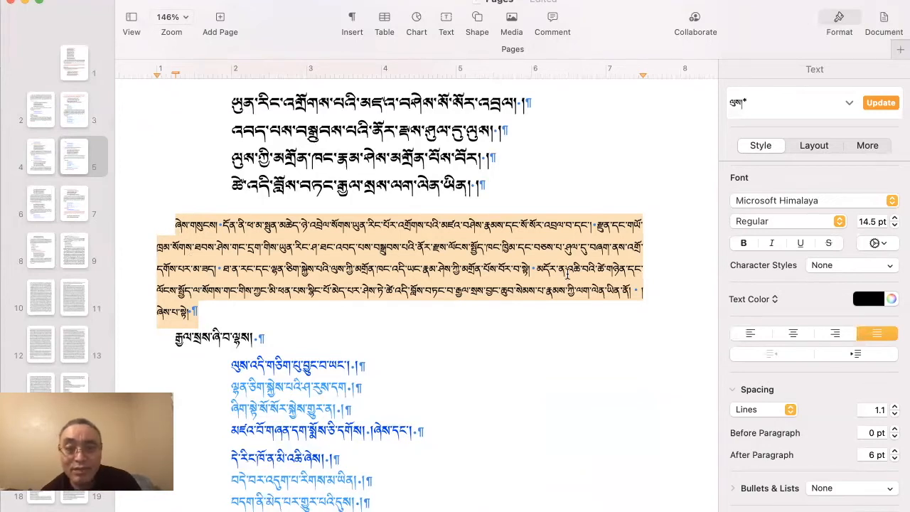
click(880, 103)
- Review the commentary font, red headings and blue quotations on the pages around 5 to 8
scroll(427, 341, down, 10)
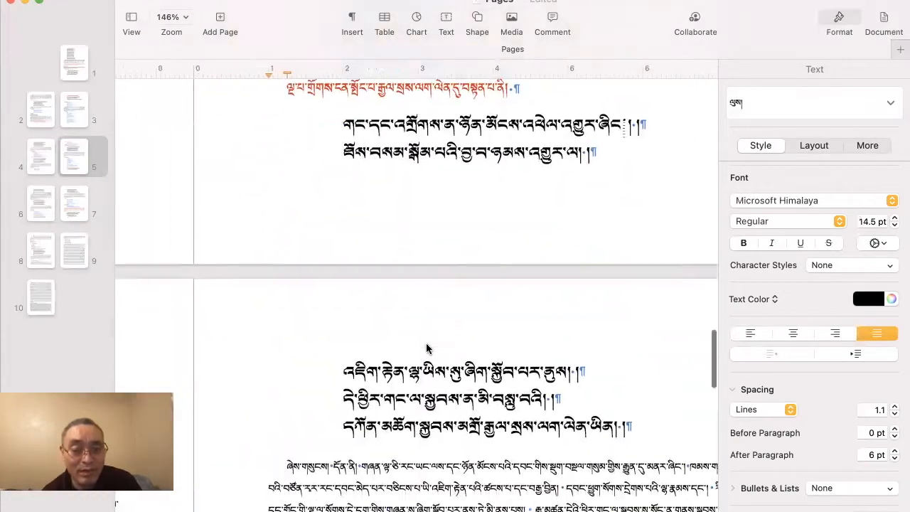
scroll(427, 348, down, 10)
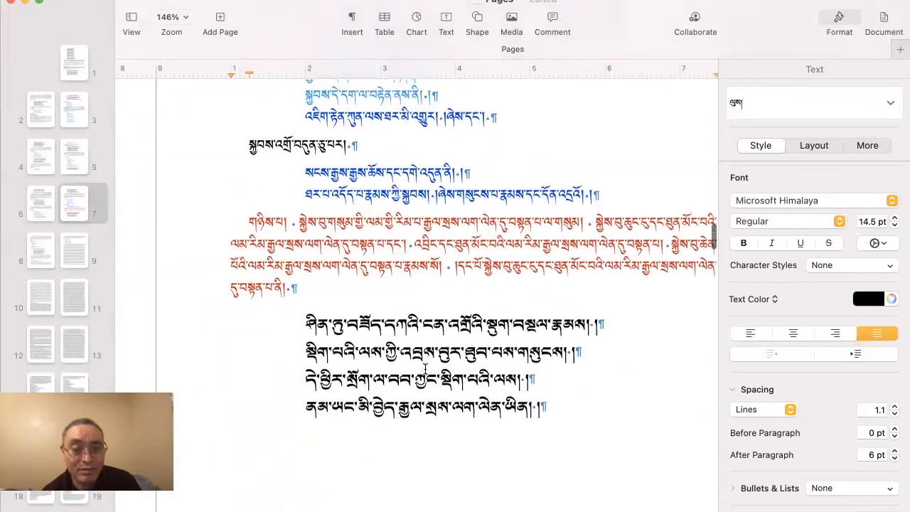
scroll(425, 367, up, 3)
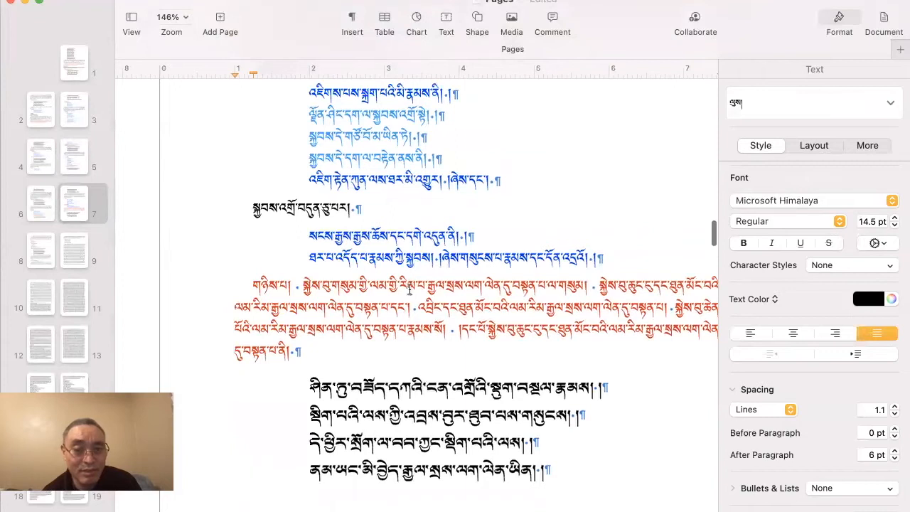
click(409, 290)
scroll(409, 289, up, 8)
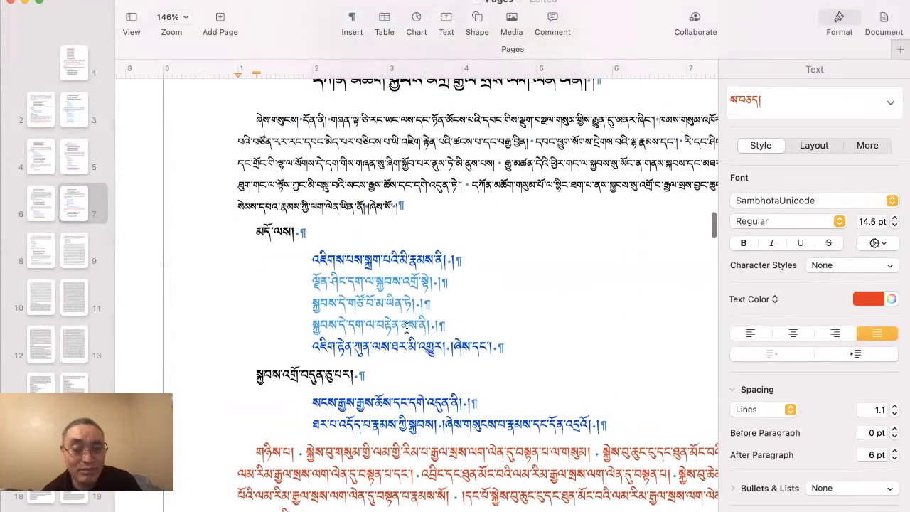
scroll(407, 366, up, 1)
scroll(408, 366, right, 2)
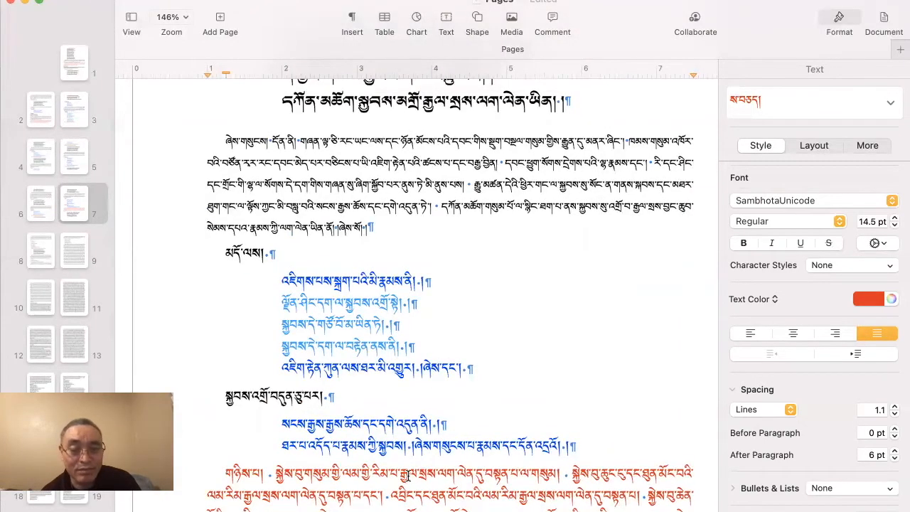
scroll(408, 476, down, 6)
scroll(408, 476, down, 10)
scroll(408, 475, left, 1)
scroll(408, 474, down, 3)
scroll(408, 474, up, 15)
scroll(407, 474, left, 12)
scroll(408, 474, left, 2)
scroll(395, 320, up, 5)
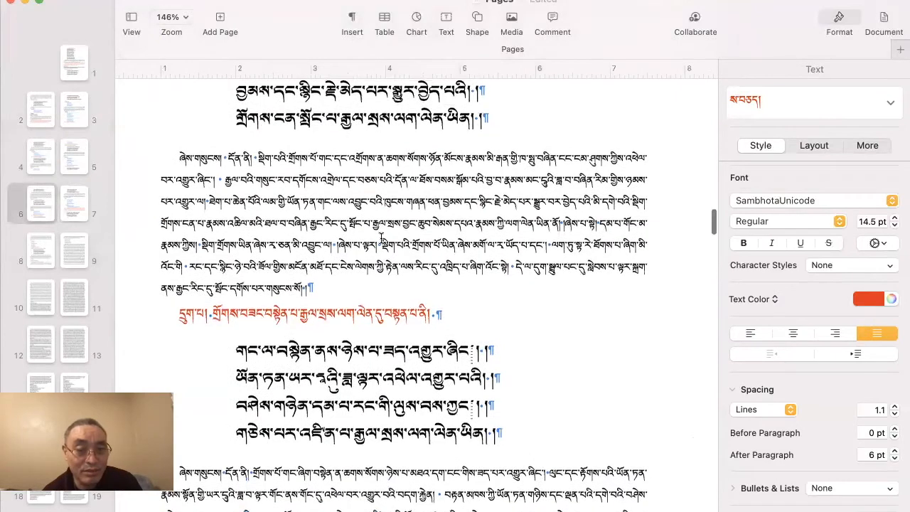
- Change the first dark-blue quotation line under མདོ་ལས། on page 7 to black and update its paragraph style
scroll(381, 238, up, 4)
scroll(382, 238, right, 10)
scroll(381, 238, down, 4)
scroll(381, 238, down, 3)
scroll(381, 238, right, 3)
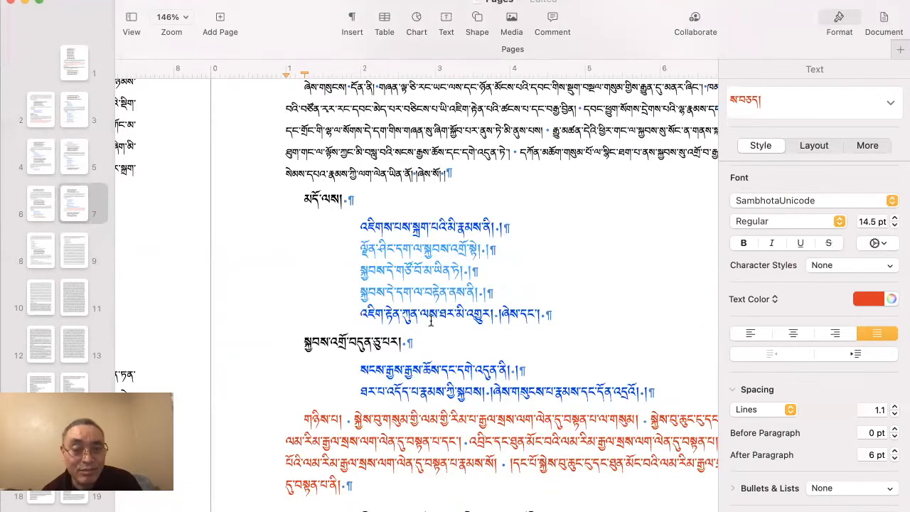
drag(359, 226, 546, 228)
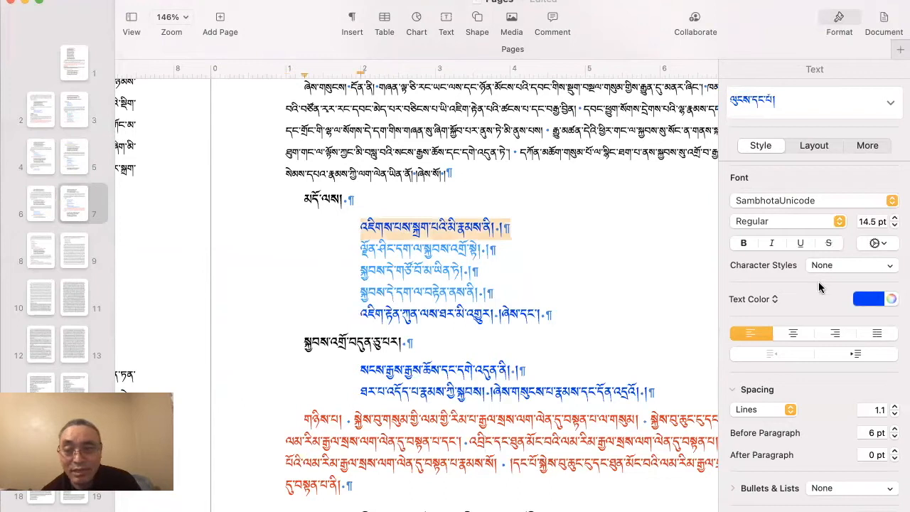
click(880, 301)
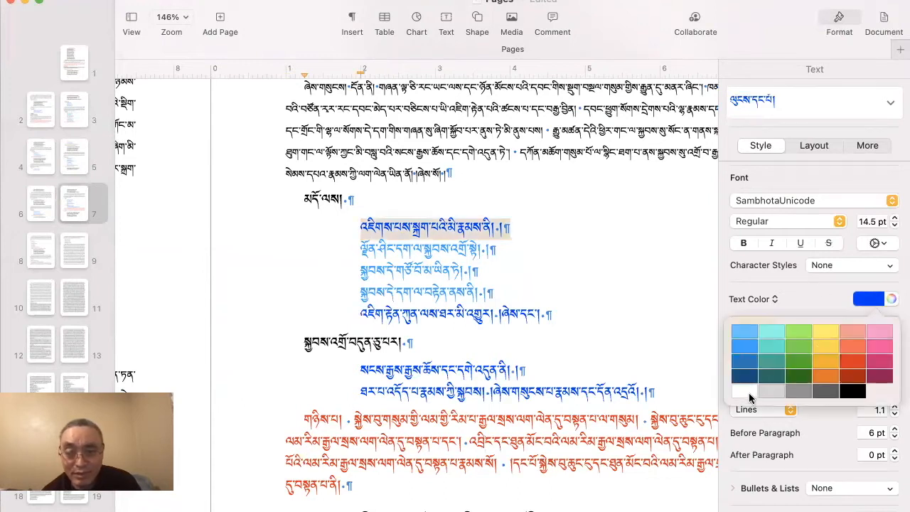
click(851, 391)
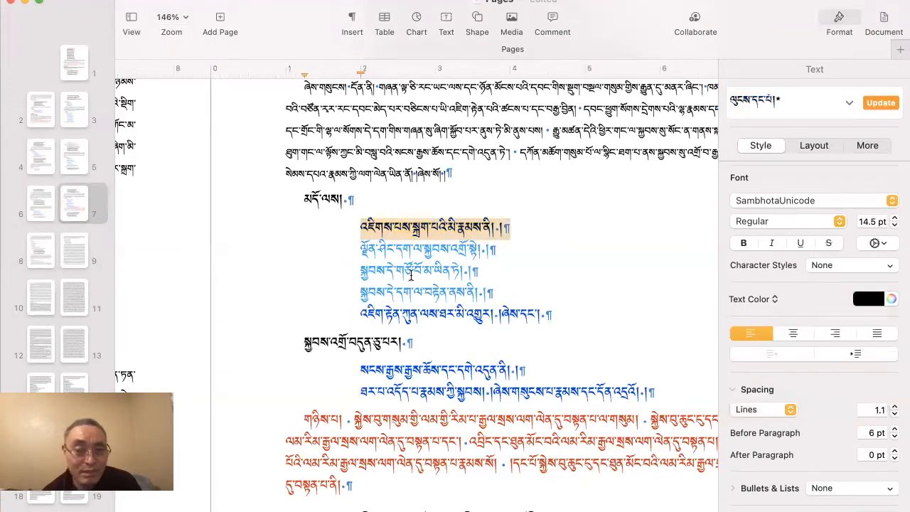
click(394, 227)
click(880, 103)
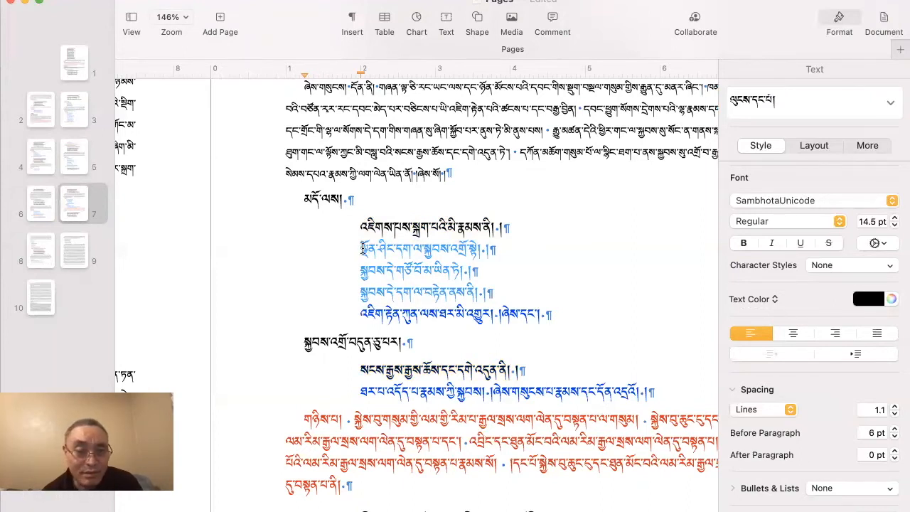
- Change the three light-blue middle quotation lines under མདོ་ལས། on page 7 to black and update their paragraph style
drag(361, 248, 500, 285)
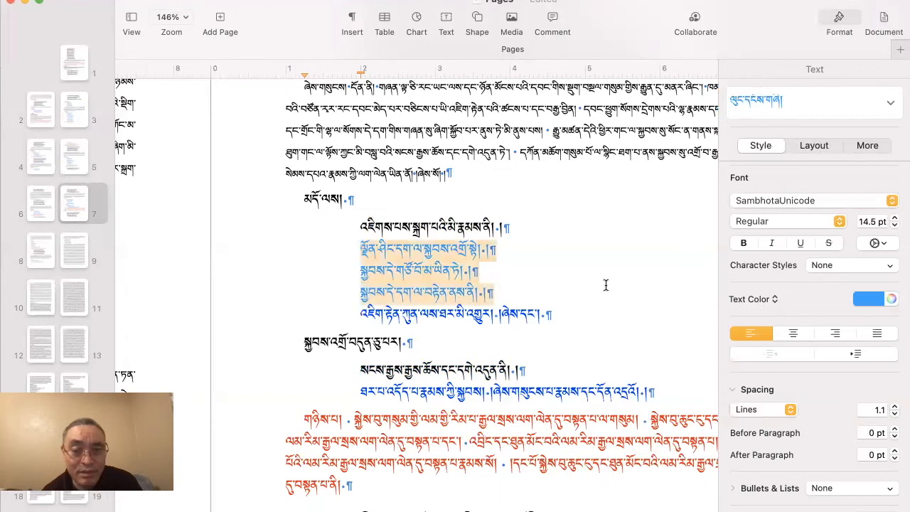
click(877, 298)
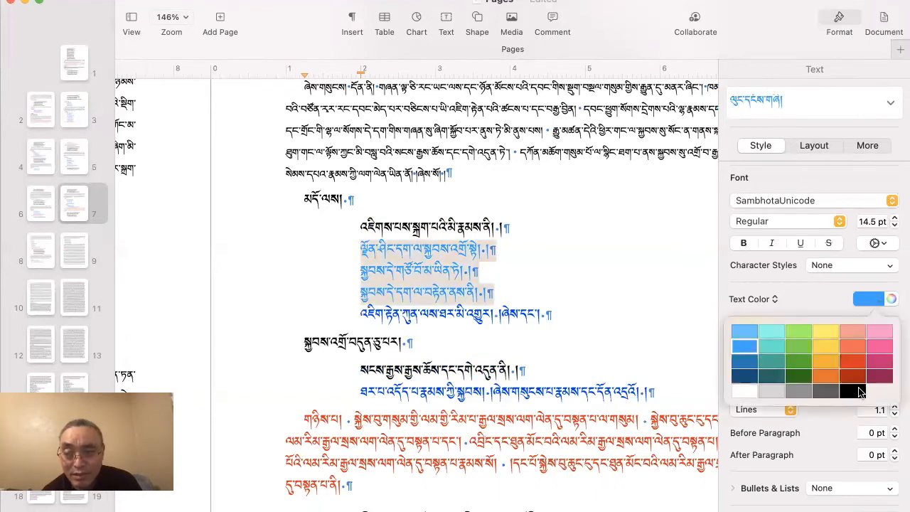
click(859, 390)
click(881, 103)
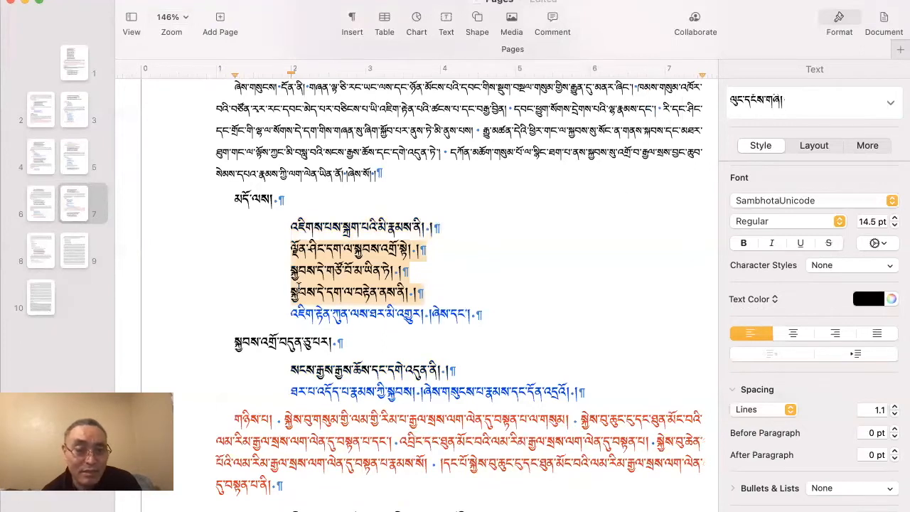
- Change the dark-blue last line of the མདོ་ལས། quotation on page 7 to black and update its paragraph style
drag(301, 309, 478, 308)
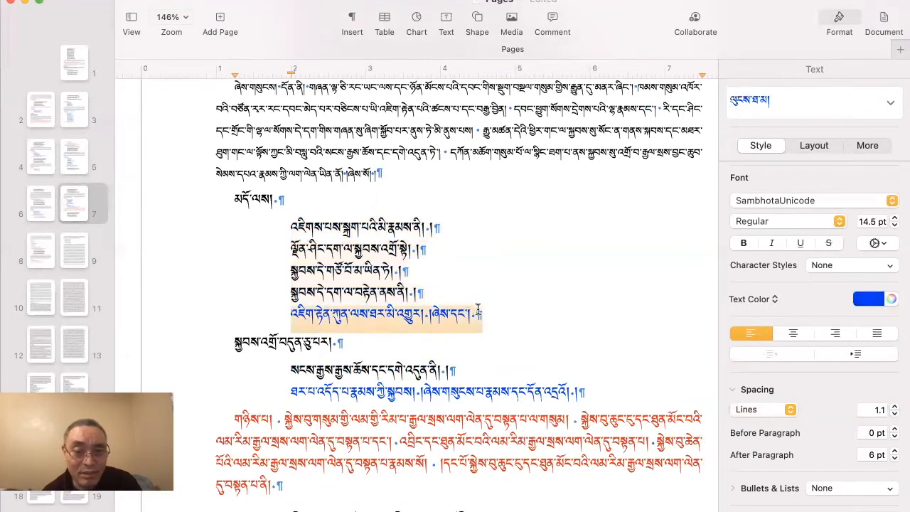
click(879, 302)
click(853, 392)
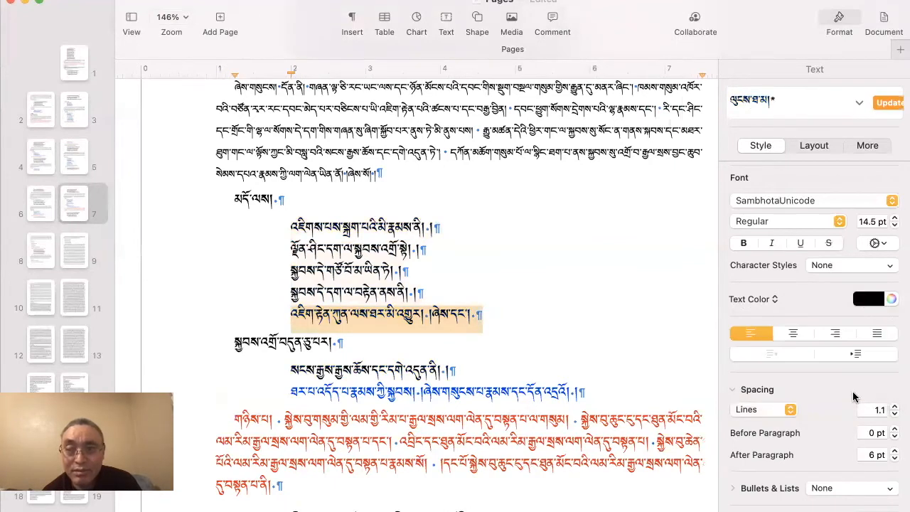
click(881, 104)
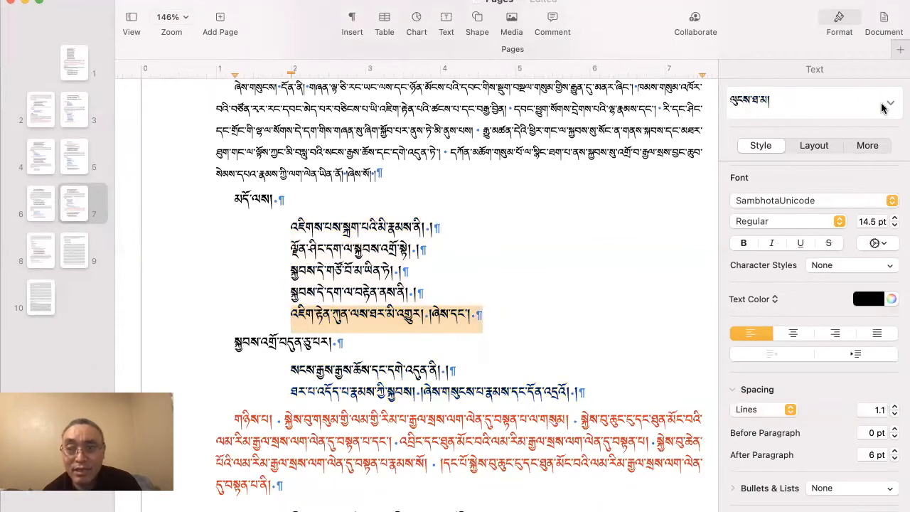
click(403, 292)
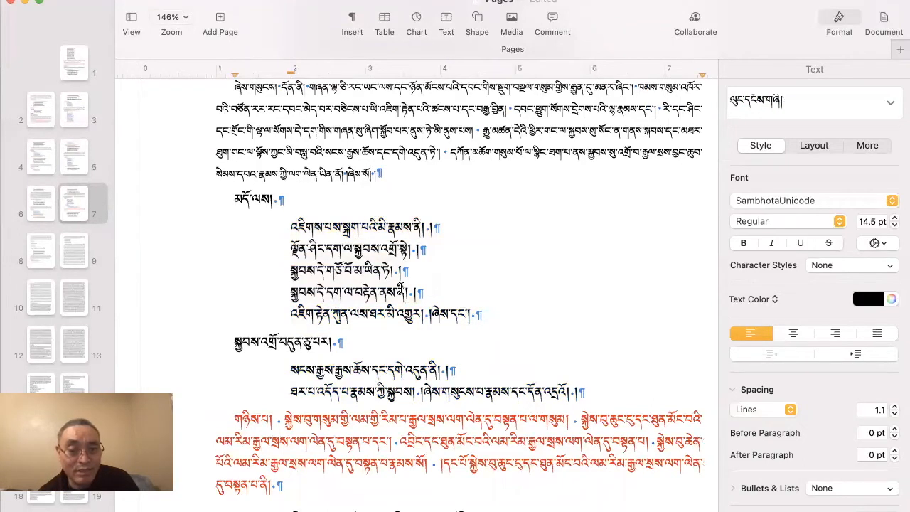
- Change the red heading paragraph beginning གཉིས་པ། on page 7 to black in the SambhotaUnicodeb font and update its paragraph style
scroll(402, 290, down, 12)
scroll(401, 287, up, 5)
scroll(400, 287, down, 6)
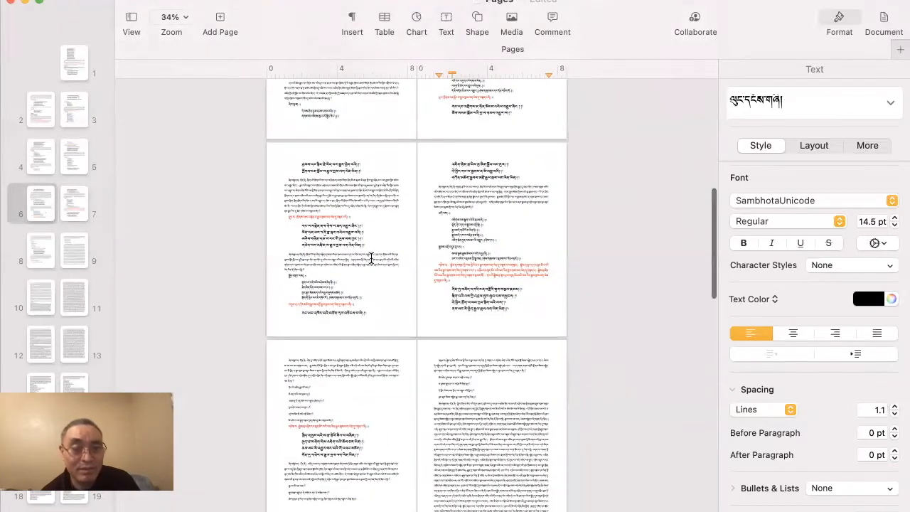
scroll(370, 270, up, 6)
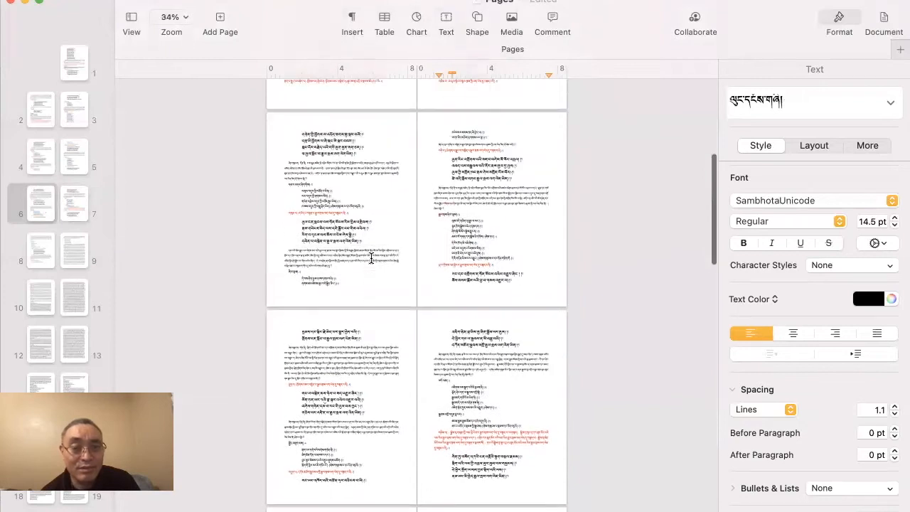
scroll(370, 259, down, 2)
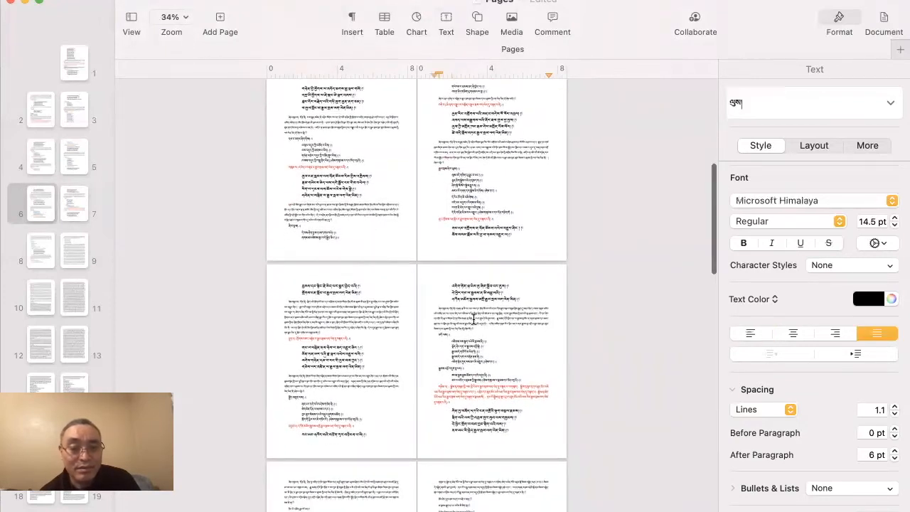
scroll(473, 319, down, 1)
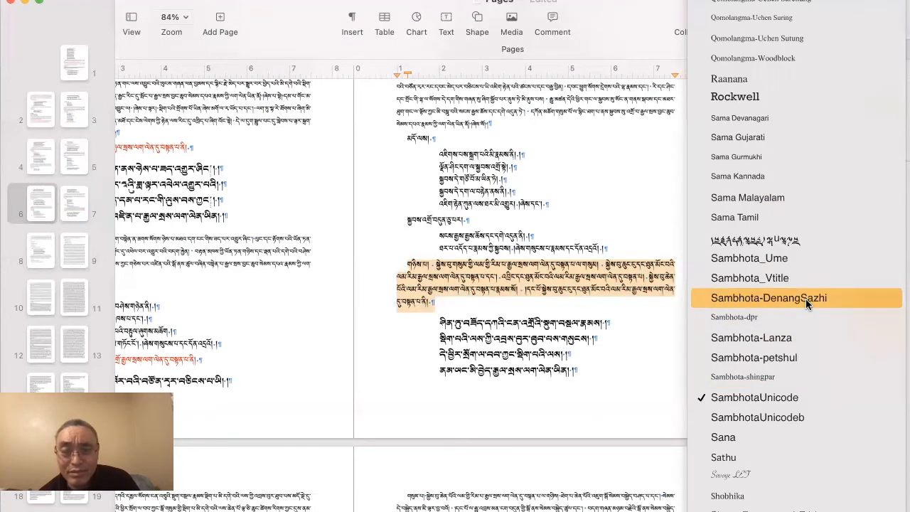
click(777, 419)
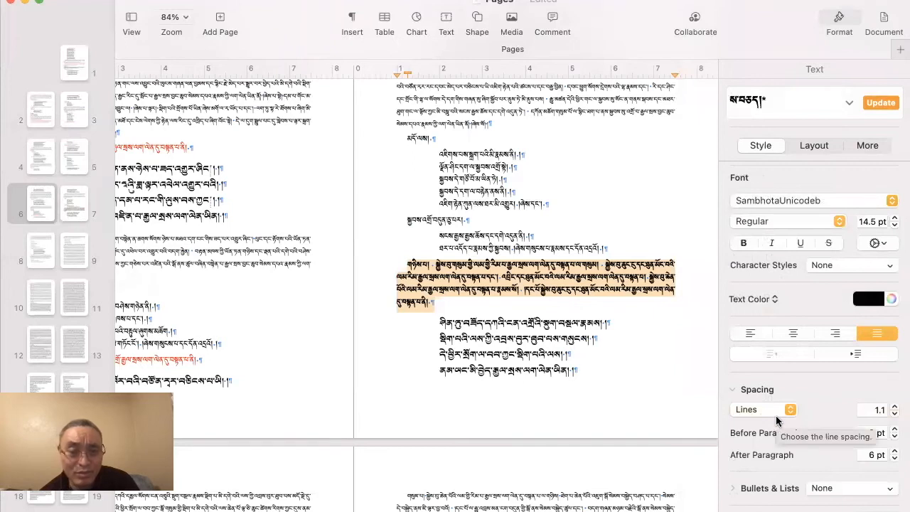
click(880, 103)
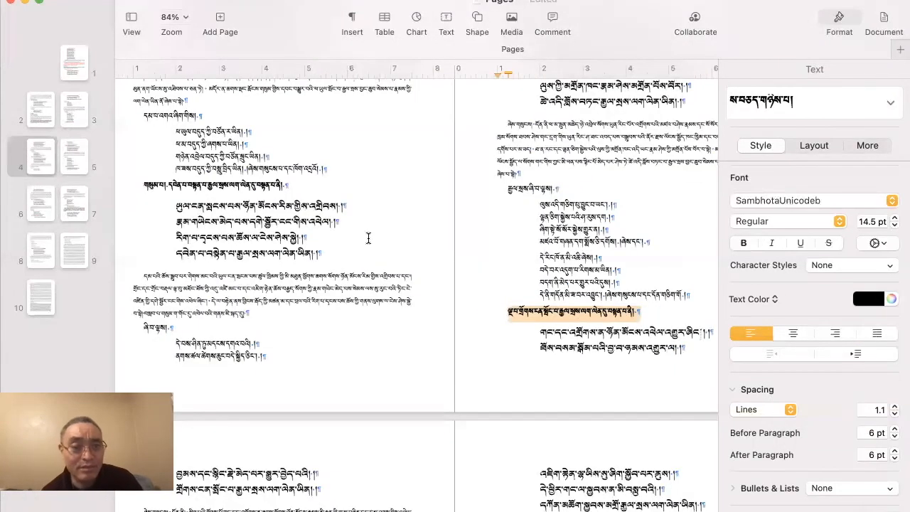
- Review the headings, verses, quotations and commentary paragraphs on pages 1 to 5 for consistent fonts and colours
scroll(516, 346, up, 10)
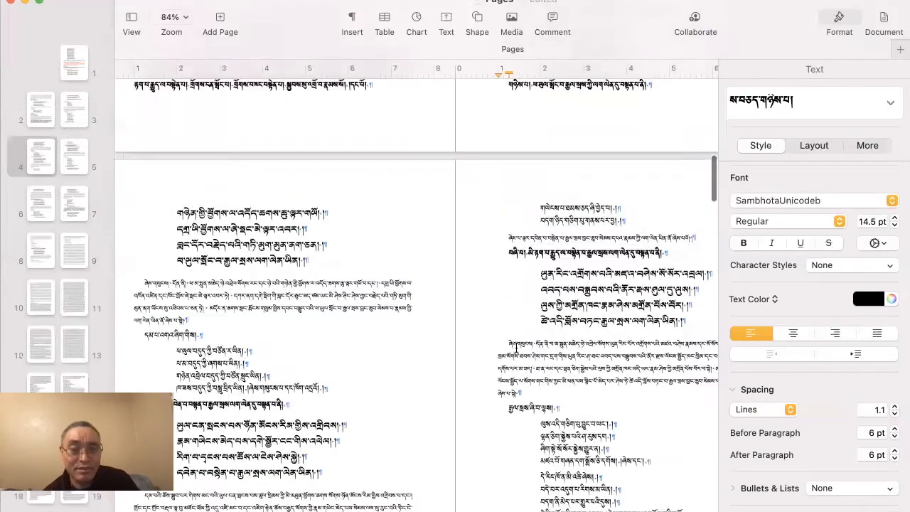
scroll(516, 347, up, 8)
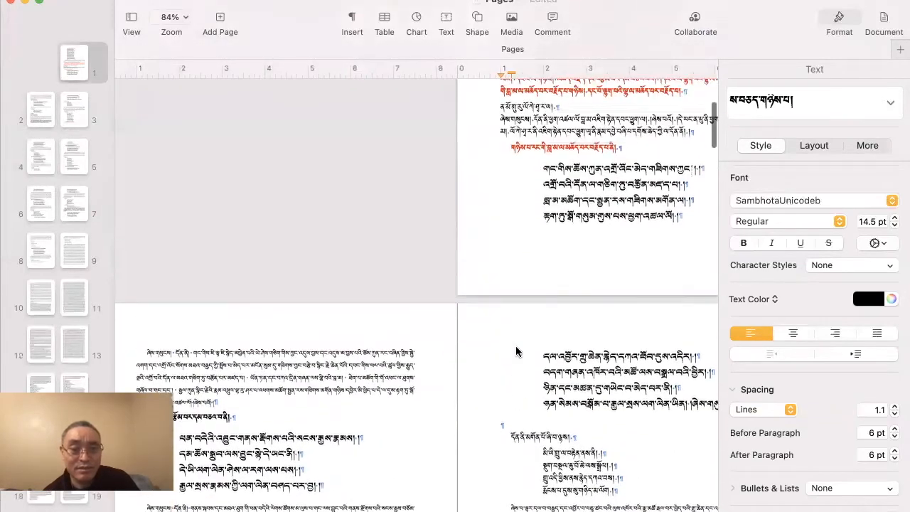
scroll(515, 345, down, 5)
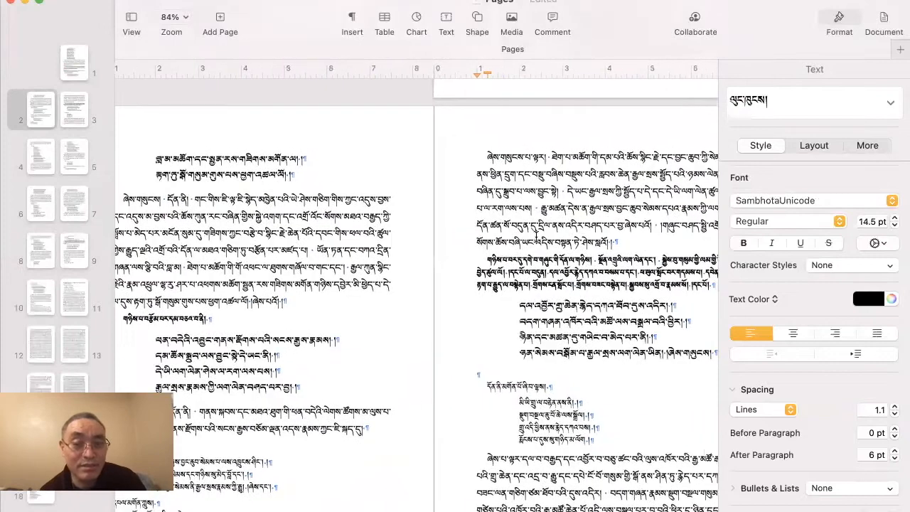
scroll(536, 237, right, 2)
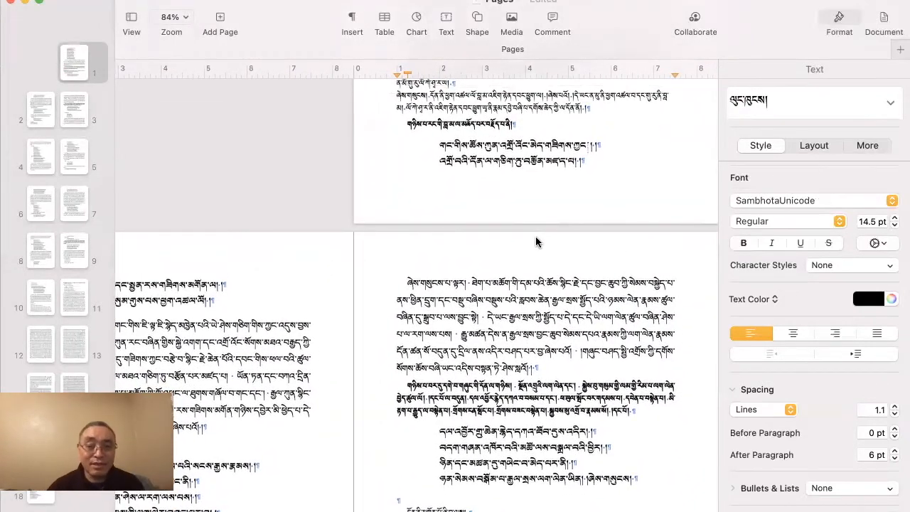
scroll(535, 242, down, 3)
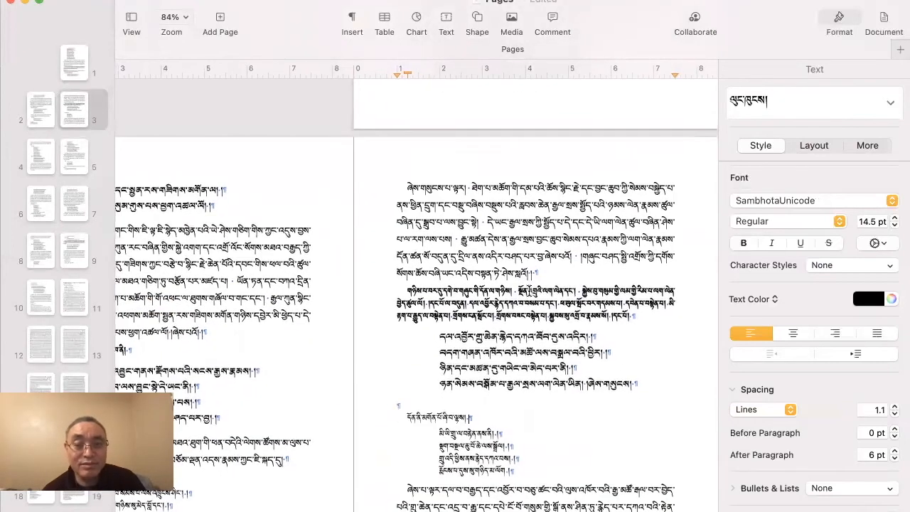